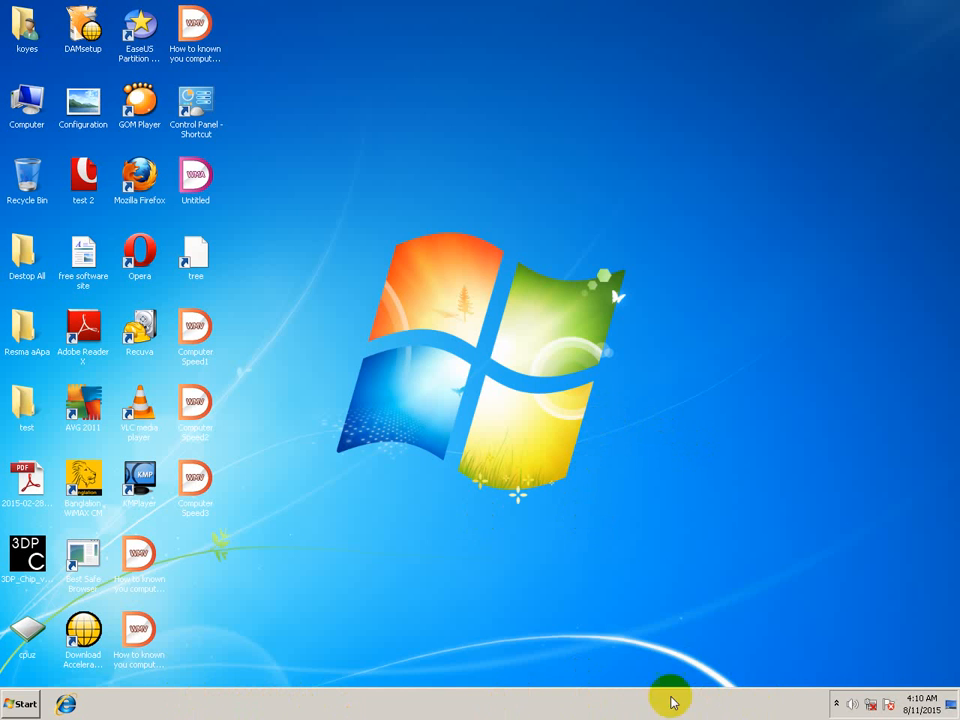
pyautogui.rightClick(407, 711)
pyautogui.click(442, 670)
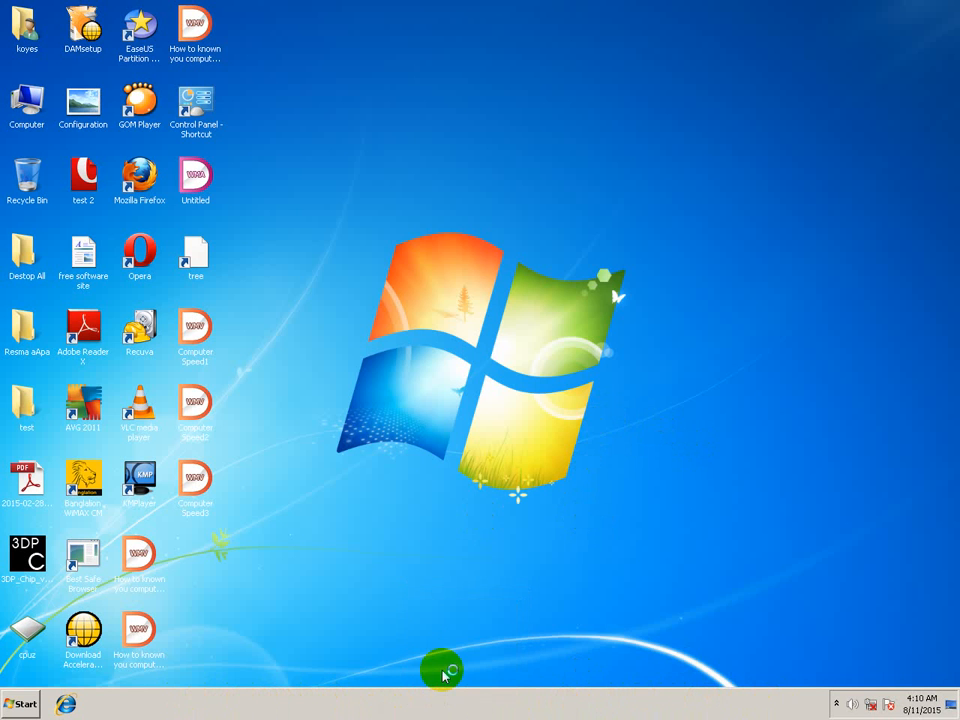
pyautogui.click(636, 38)
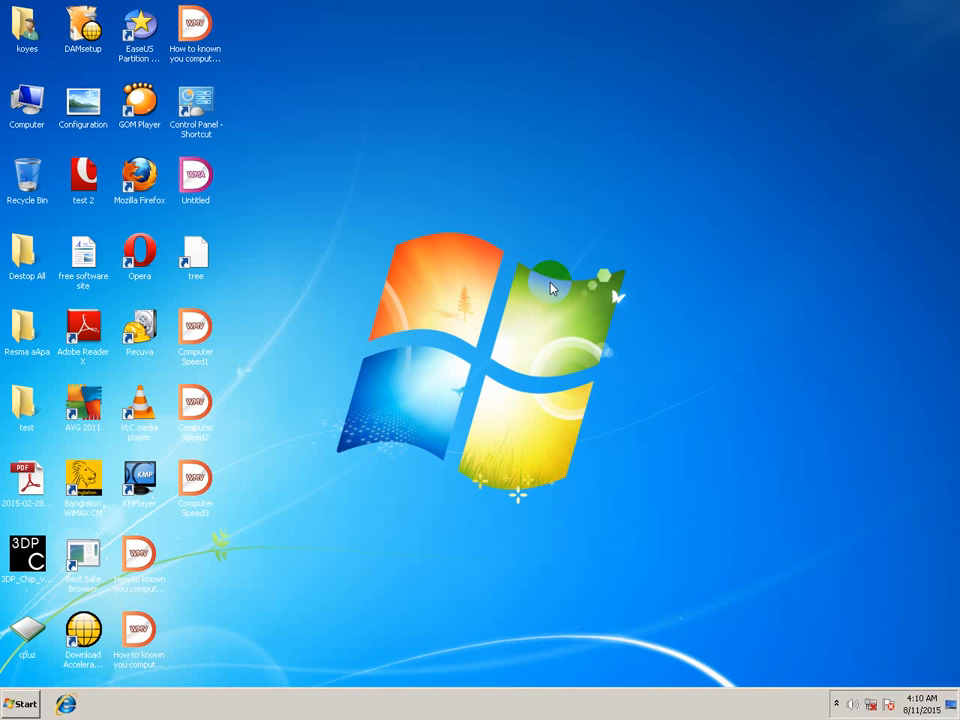
# Step: Start Task Manager, show its services list, and open the full Services console in a clear spot on the desktop
pyautogui.rightClick(225, 706)
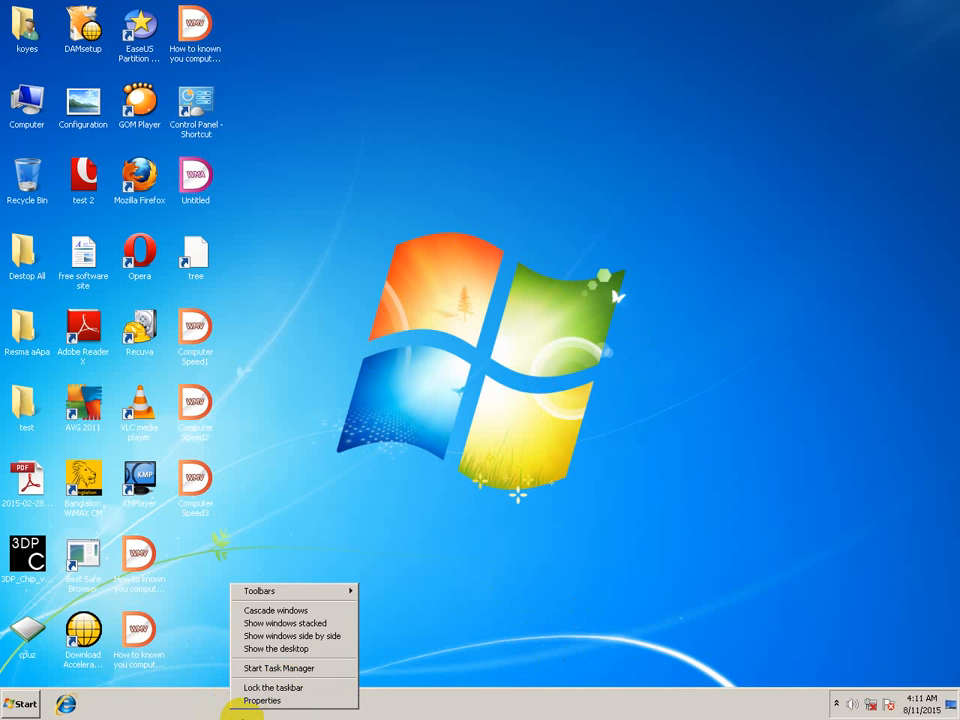
pyautogui.rightClick(240, 708)
pyautogui.click(383, 597)
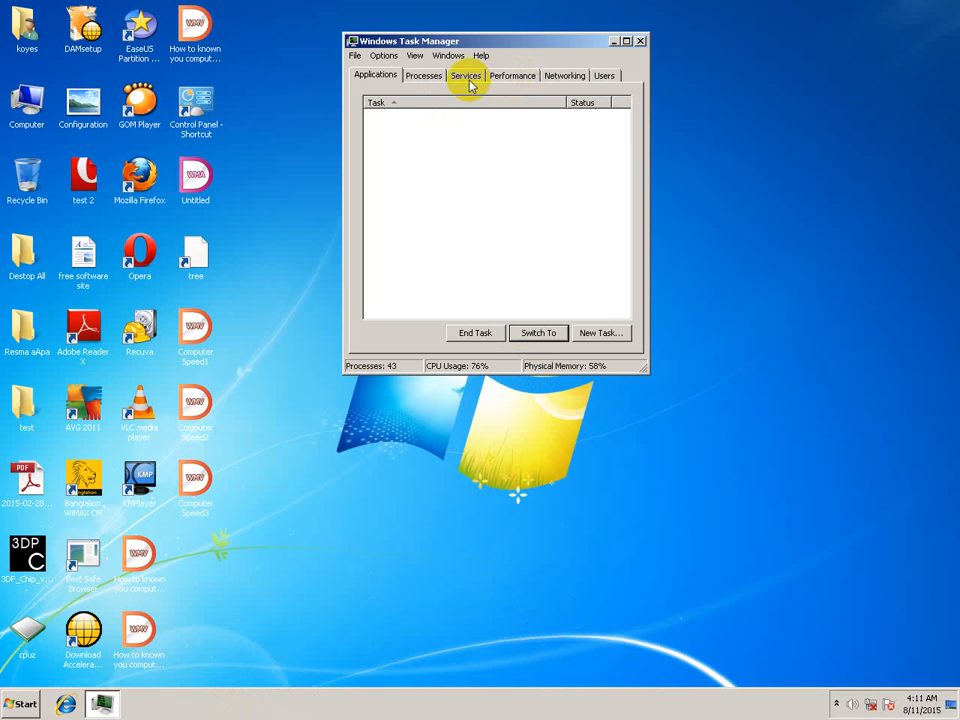
pyautogui.click(468, 79)
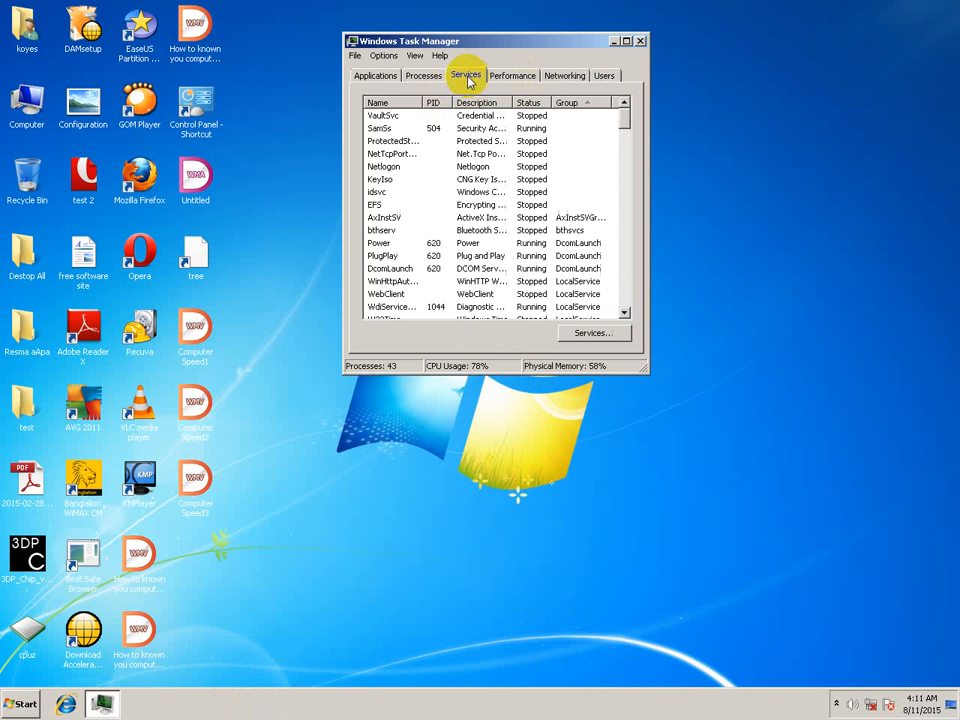
pyautogui.click(600, 334)
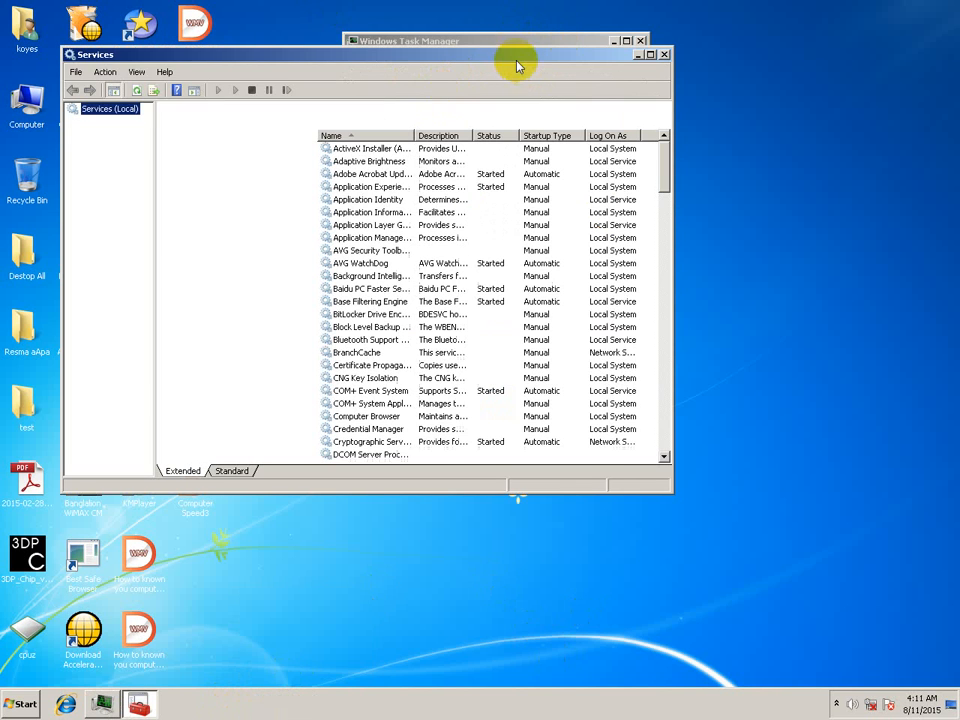
pyautogui.moveTo(518, 66); pyautogui.dragTo(557, 77)
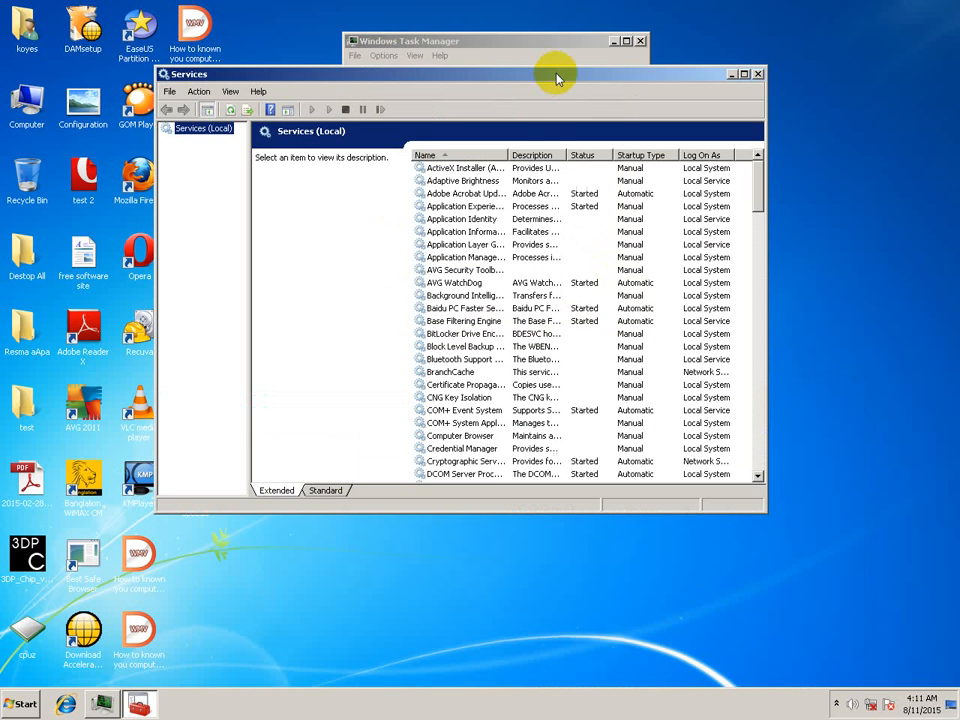
# Step: Browse the list of local services and select the Windows Update service
pyautogui.click(455, 233)
pyautogui.scroll(-20, 531, 321)
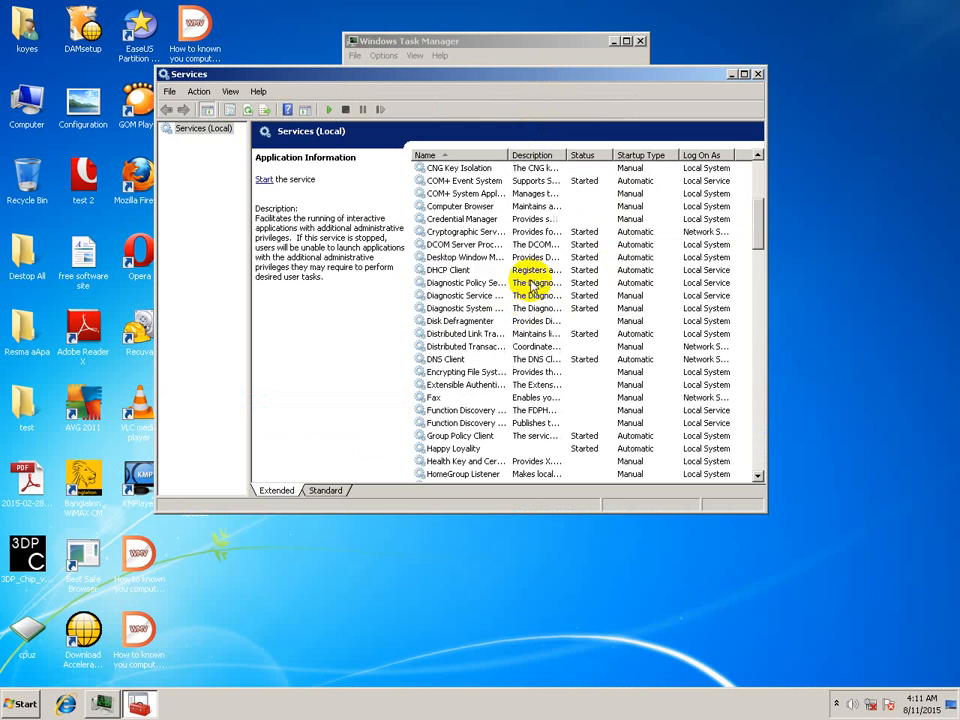
pyautogui.scroll(-7, 519, 357)
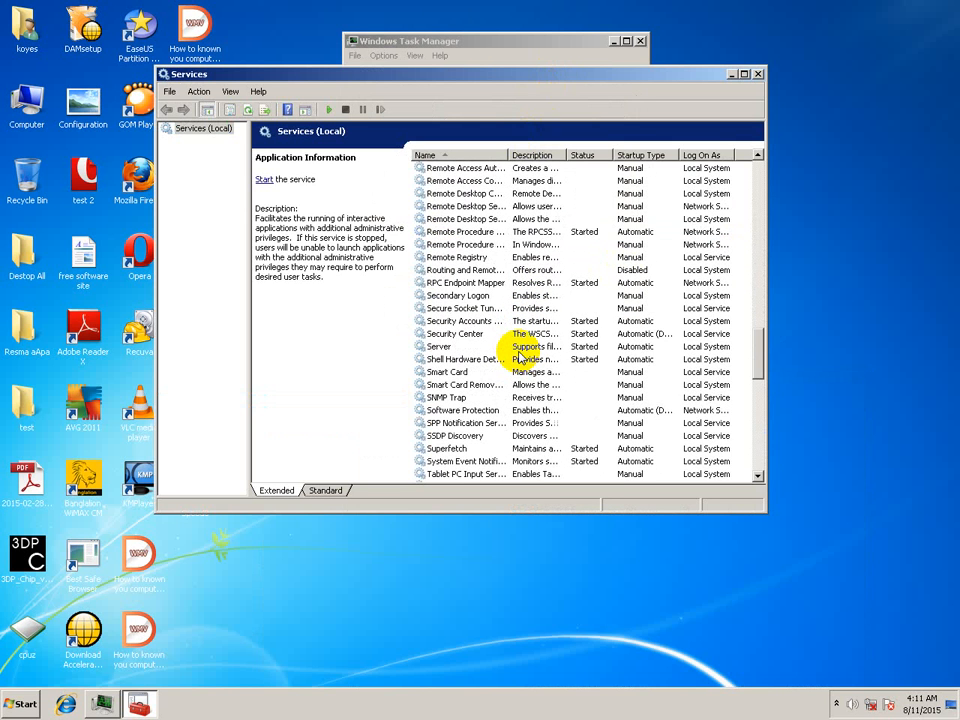
pyautogui.press('w')
pyautogui.press('Down')
pyautogui.press('Down')
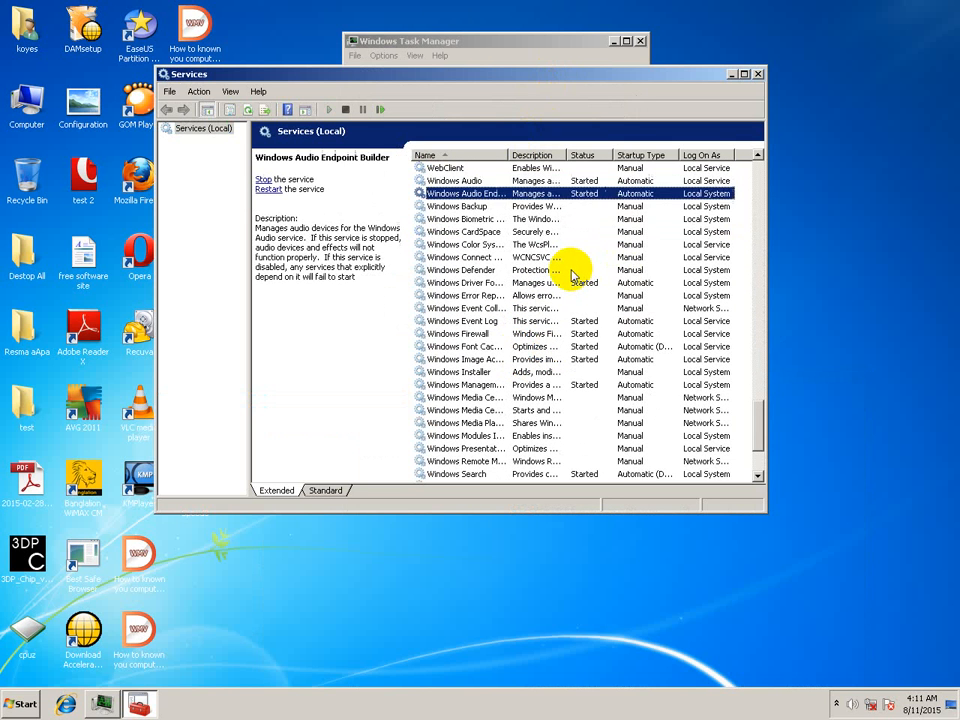
pyautogui.press('Down')
pyautogui.press('Down')
pyautogui.press('Down')
pyautogui.press('Down')
pyautogui.press('Down')
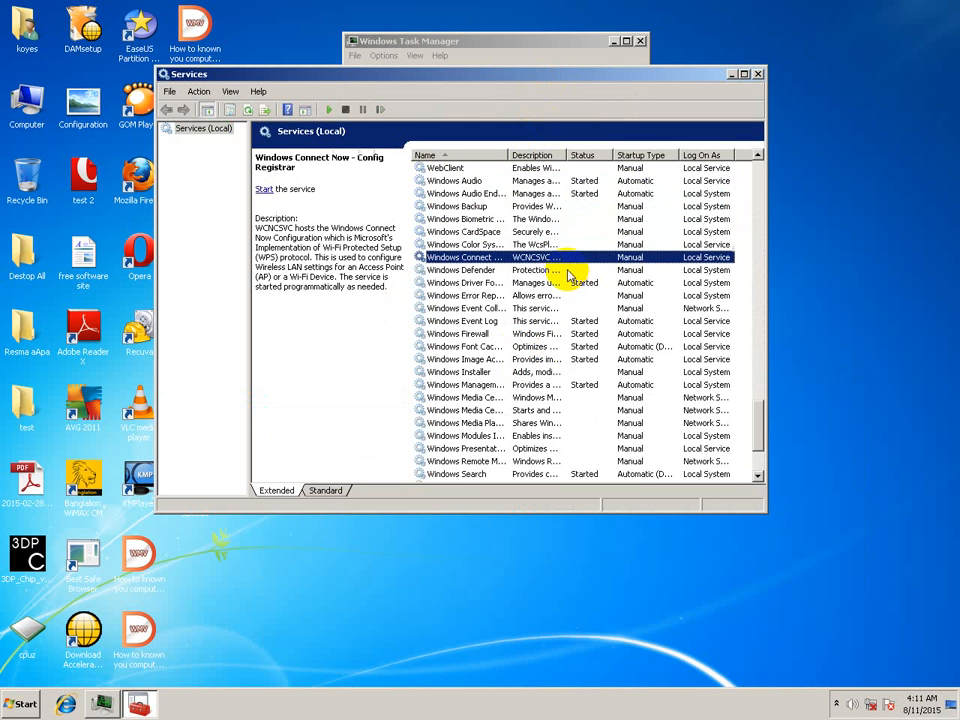
pyautogui.press('Down')
pyautogui.press('Down')
pyautogui.press('Down')
pyautogui.press('Down')
pyautogui.press('Down')
pyautogui.press('Down')
pyautogui.press('Down')
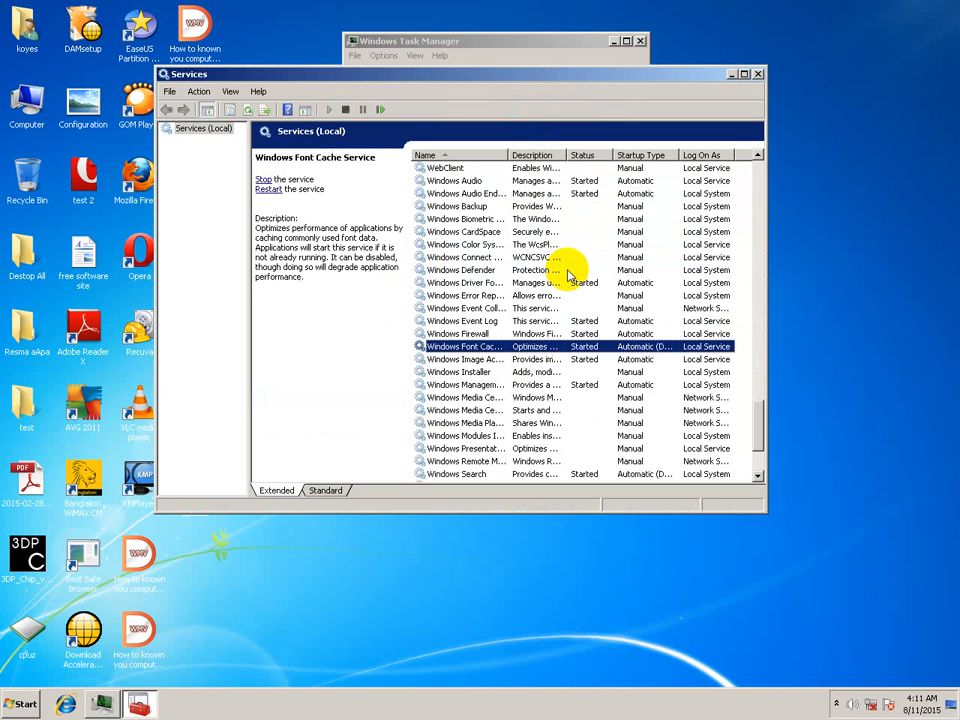
pyautogui.press('Down')
pyautogui.press('Down')
pyautogui.press('Down')
pyautogui.press('Down')
pyautogui.press('Down')
pyautogui.press('Down')
pyautogui.press('Down')
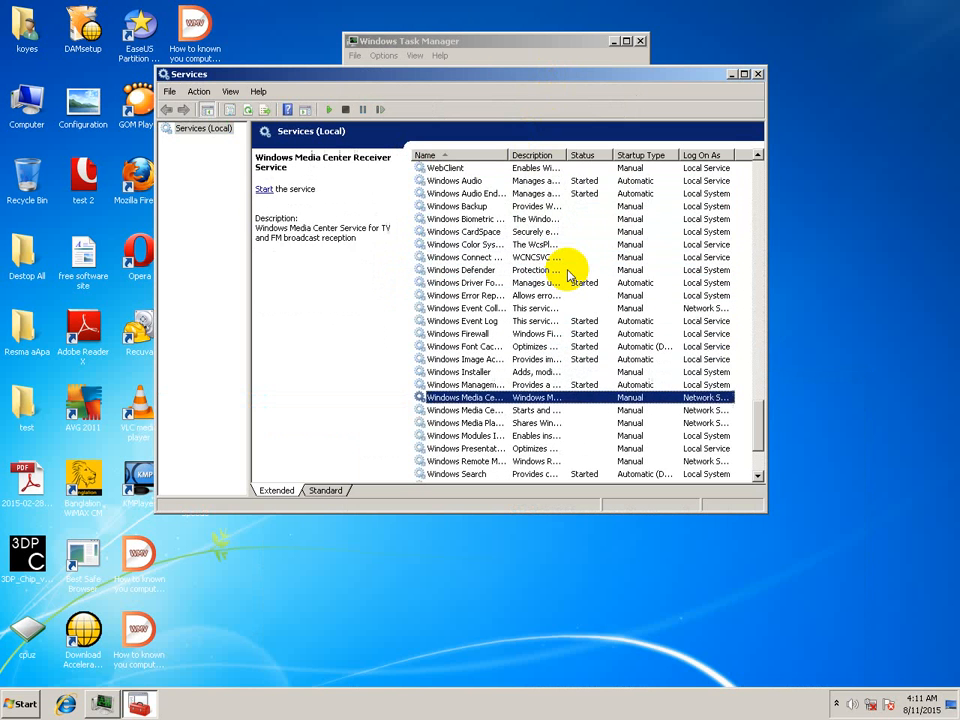
pyautogui.press('Down')
pyautogui.press('Down')
pyautogui.press('Down')
pyautogui.press('Down')
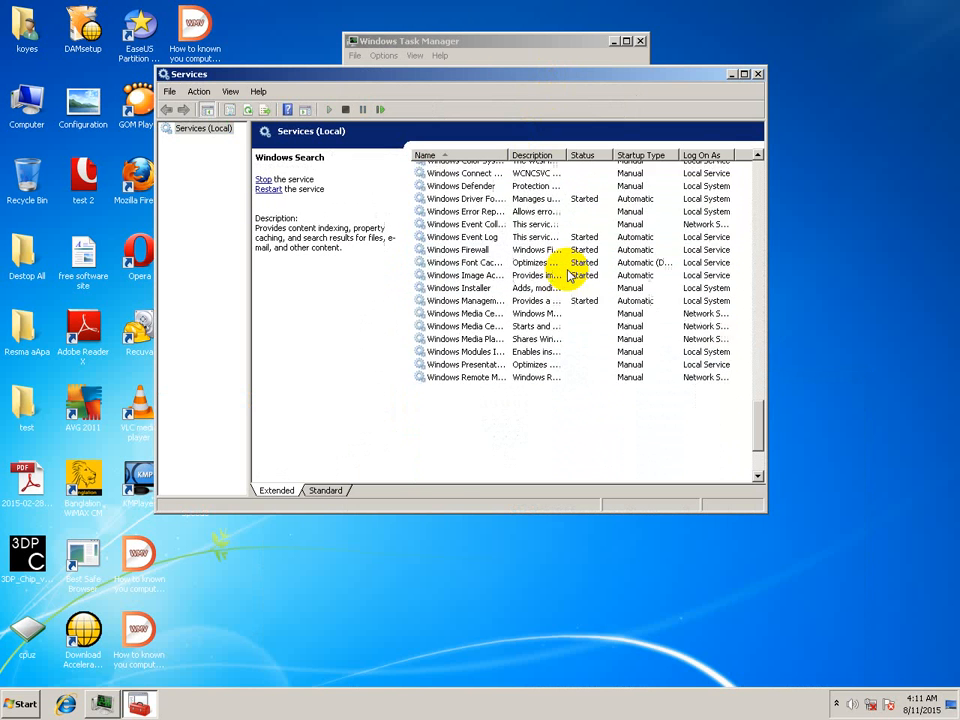
pyautogui.press('Down')
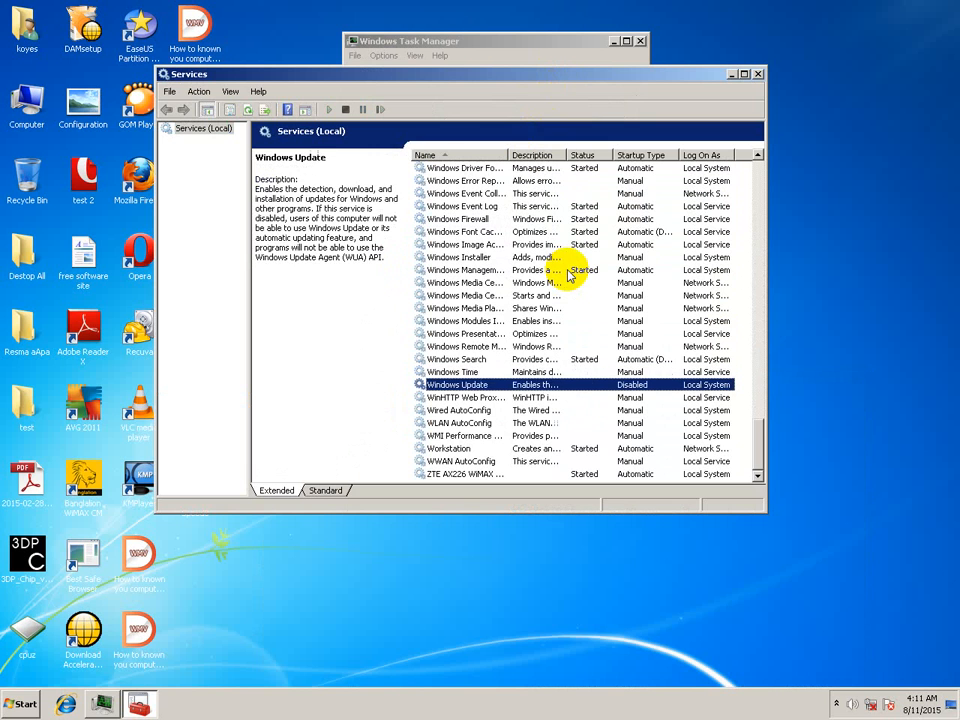
# Step: Check which commands are available for the Windows Update service, and close the Services console and Task Manager
pyautogui.rightClick(541, 392)
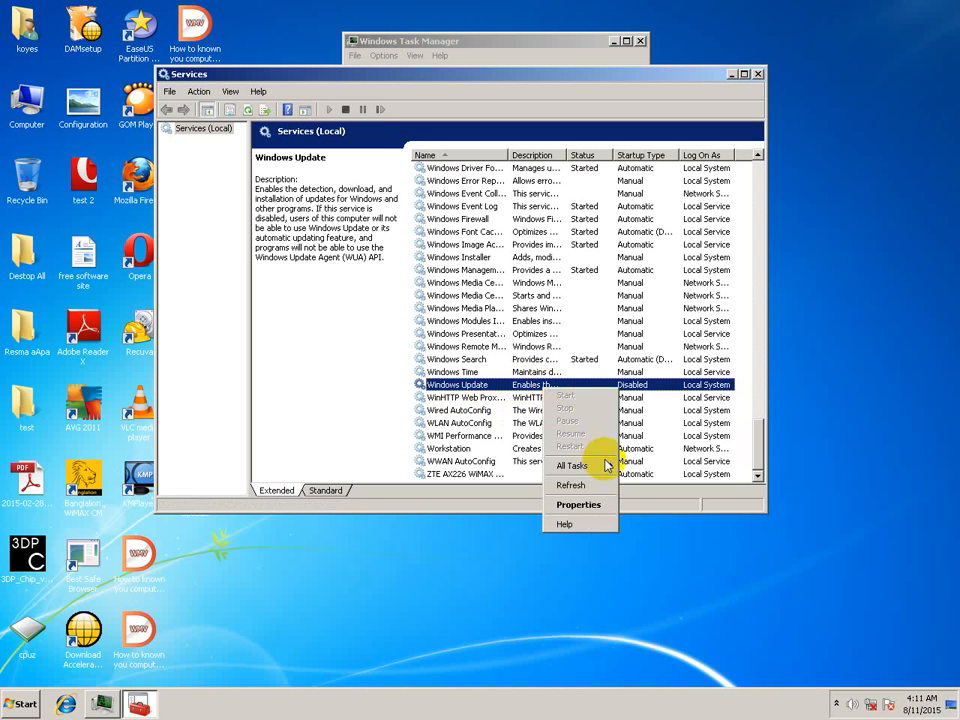
pyautogui.rightClick(497, 389)
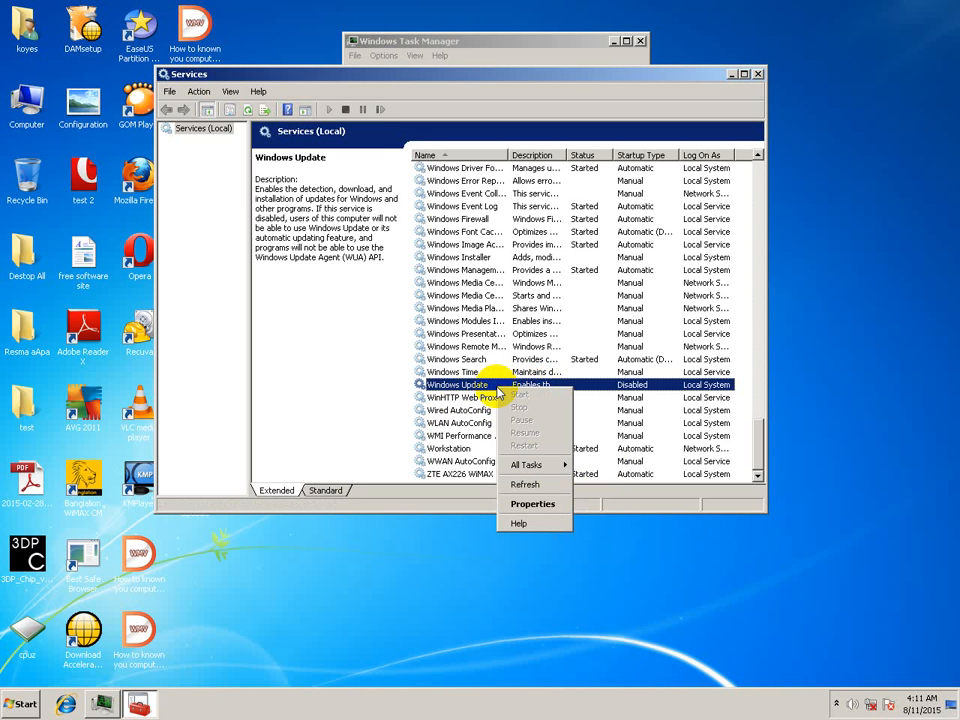
pyautogui.click(613, 390)
pyautogui.rightClick(634, 386)
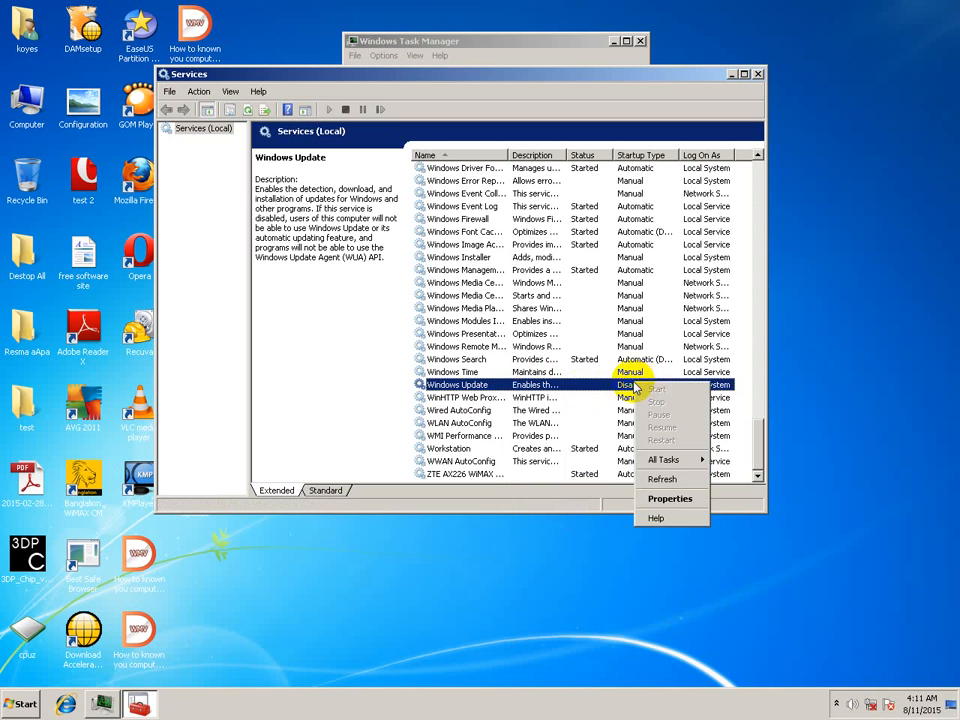
pyautogui.click(578, 387)
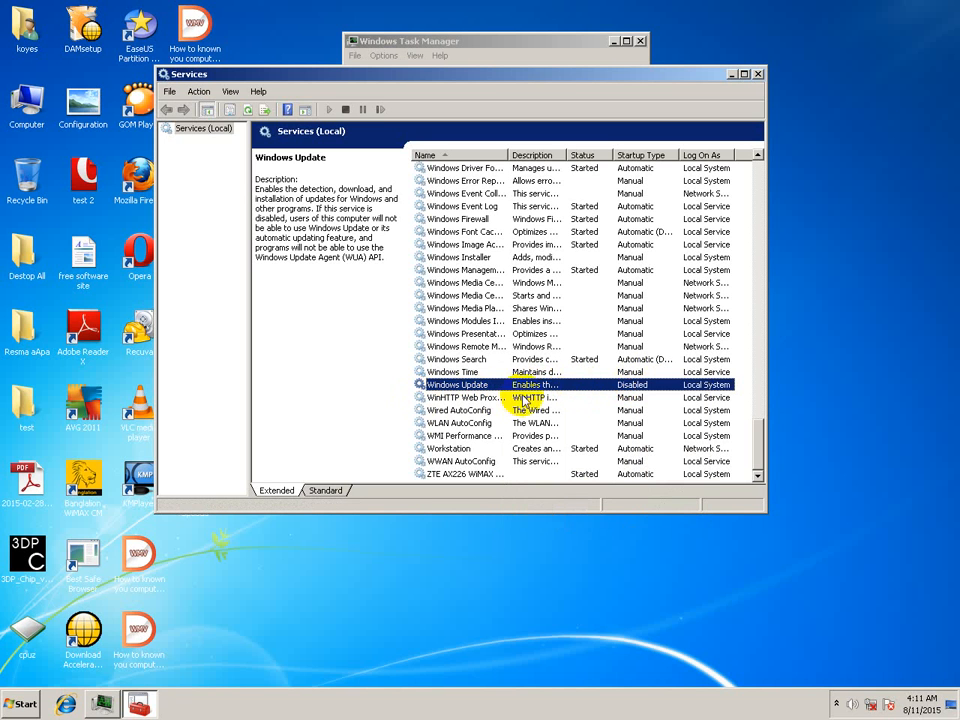
pyautogui.rightClick(605, 388)
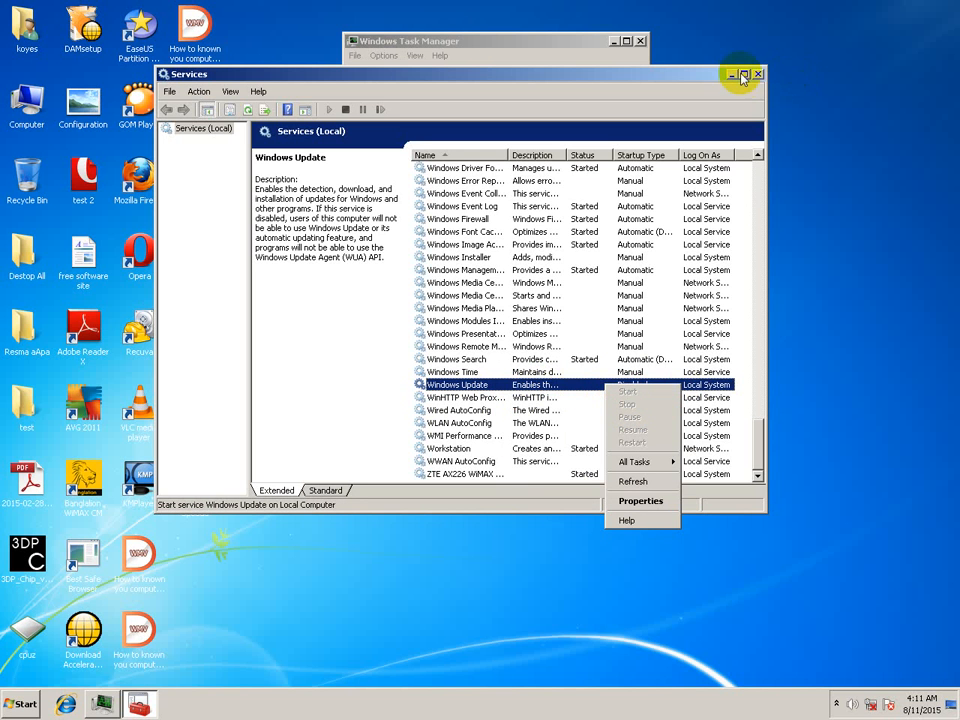
pyautogui.click(759, 75)
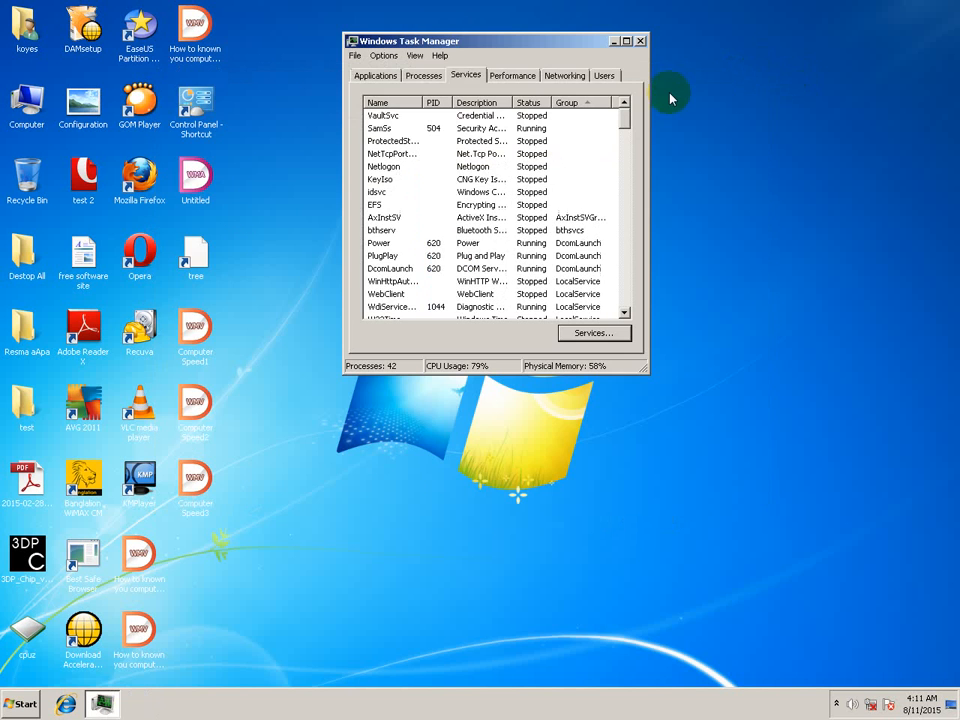
pyautogui.click(639, 41)
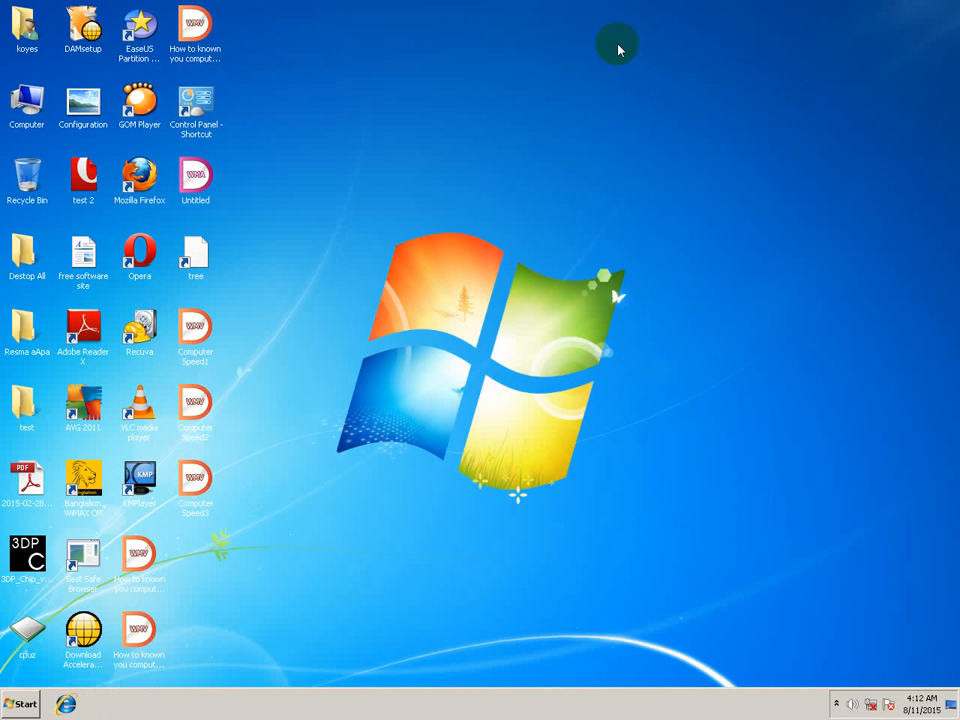
pyautogui.rightClick(422, 314)
pyautogui.click(476, 347)
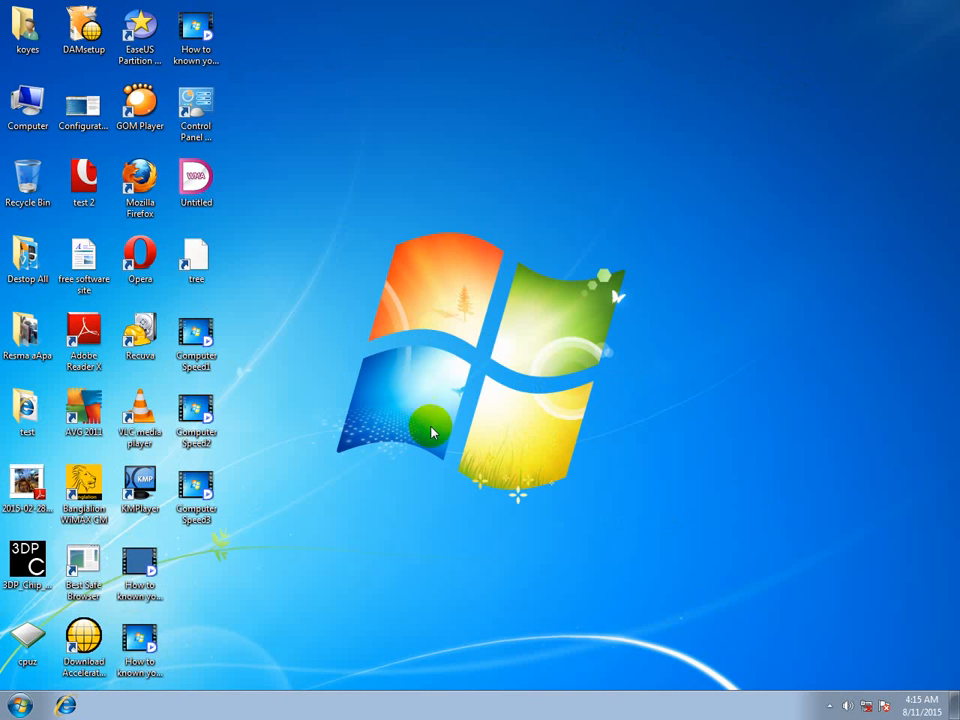
pyautogui.rightClick(347, 216)
pyautogui.click(407, 258)
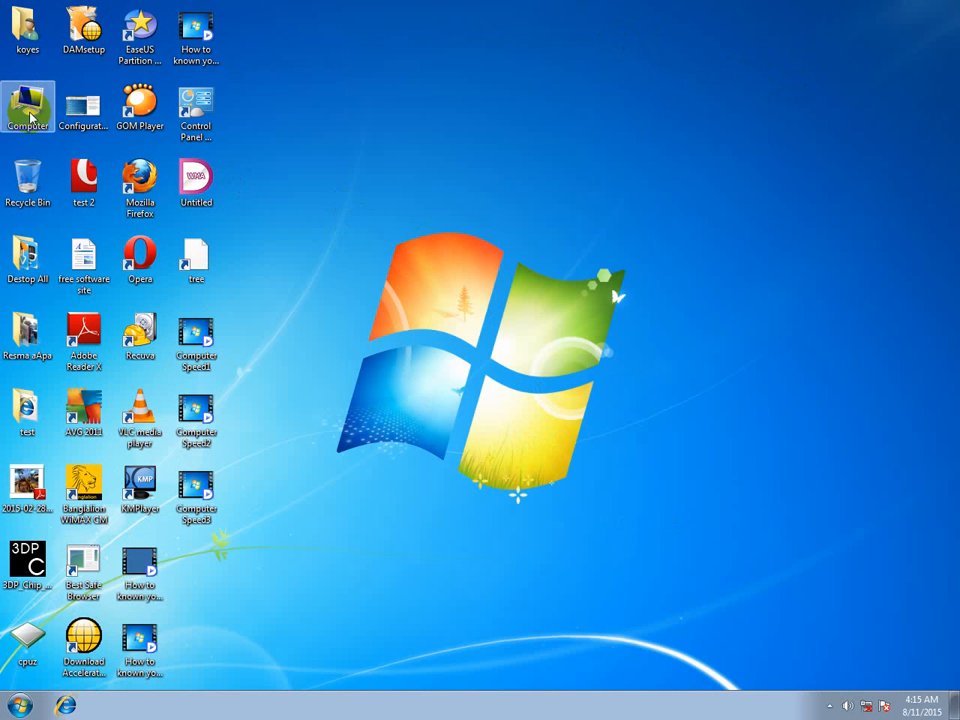
pyautogui.rightClick(447, 222)
pyautogui.click(491, 253)
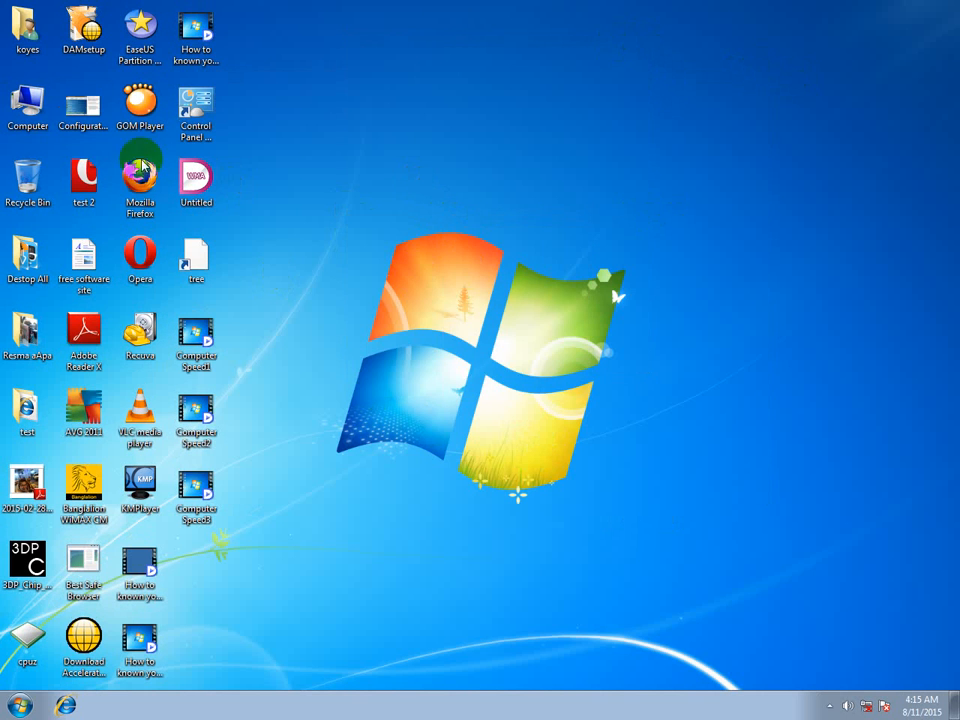
# Step: Open the Computer window, maximize it, and go from it to the list of installed programs
pyautogui.doubleClick(30, 108)
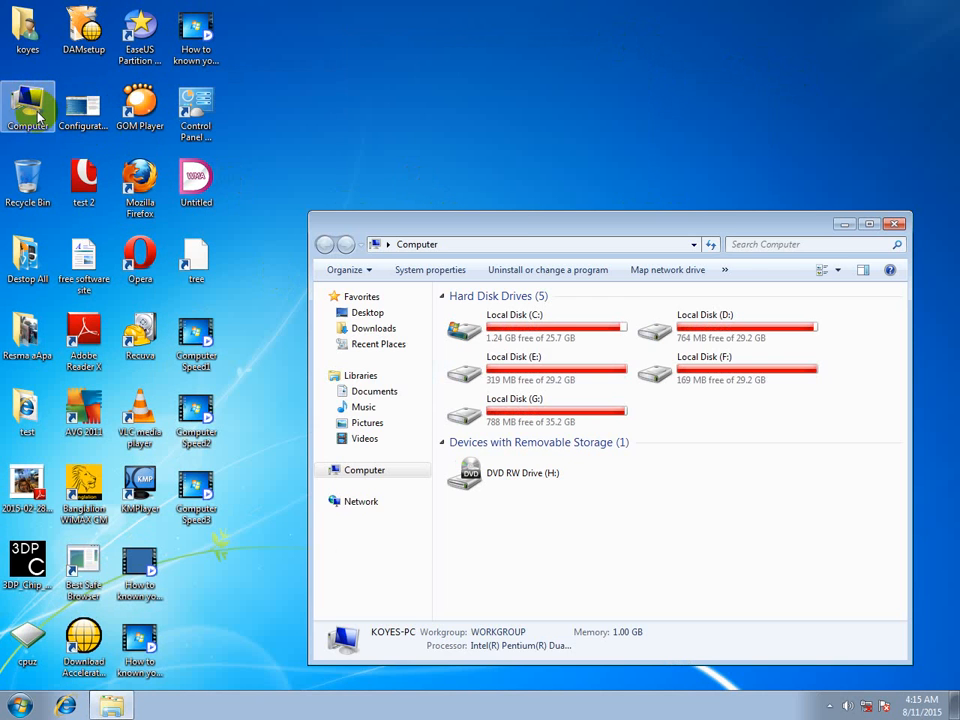
pyautogui.doubleClick(684, 226)
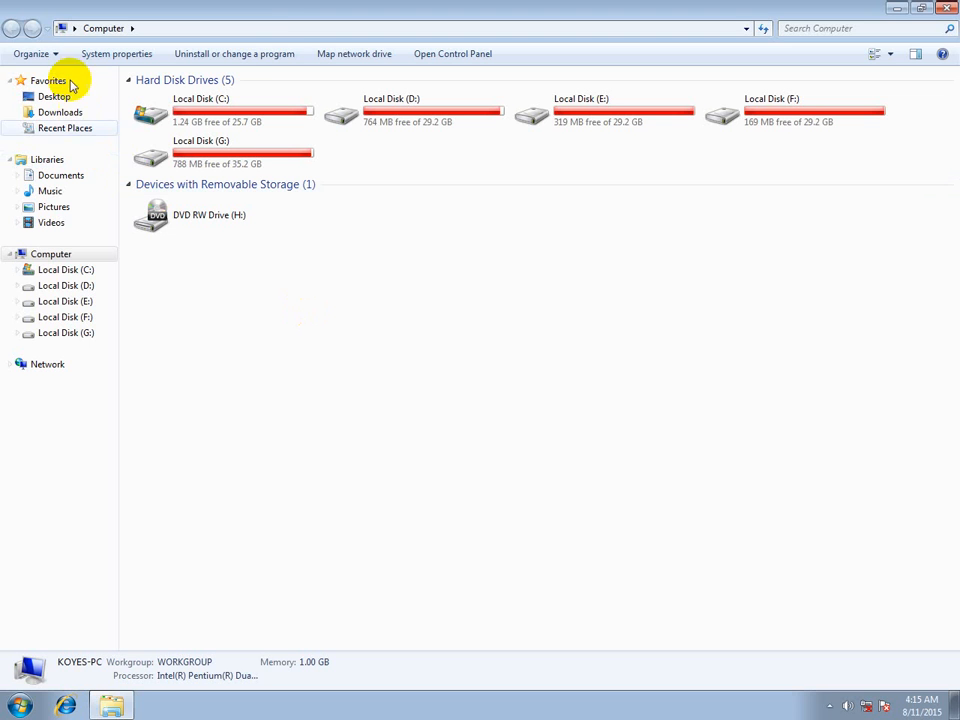
pyautogui.click(254, 58)
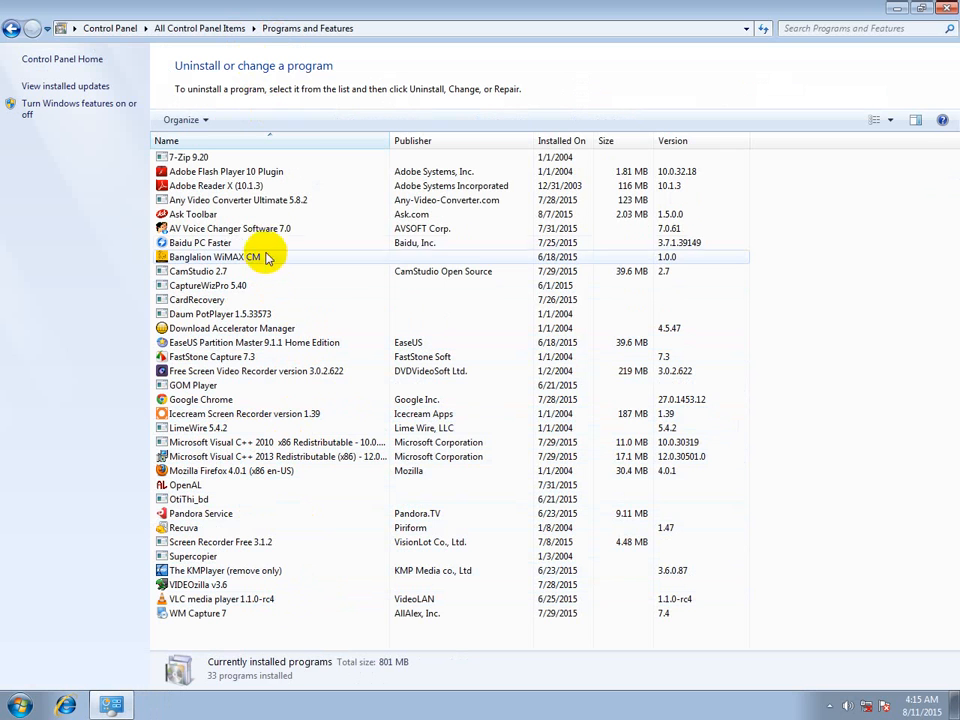
# Step: Select Baidu PC Faster in the list of installed programs
pyautogui.click(220, 242)
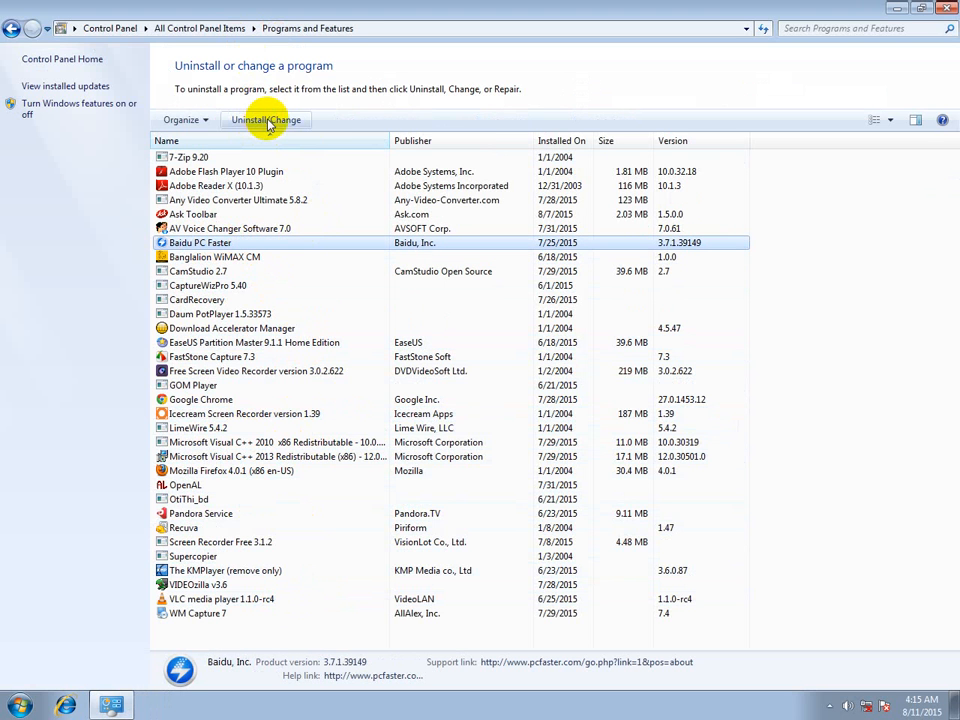